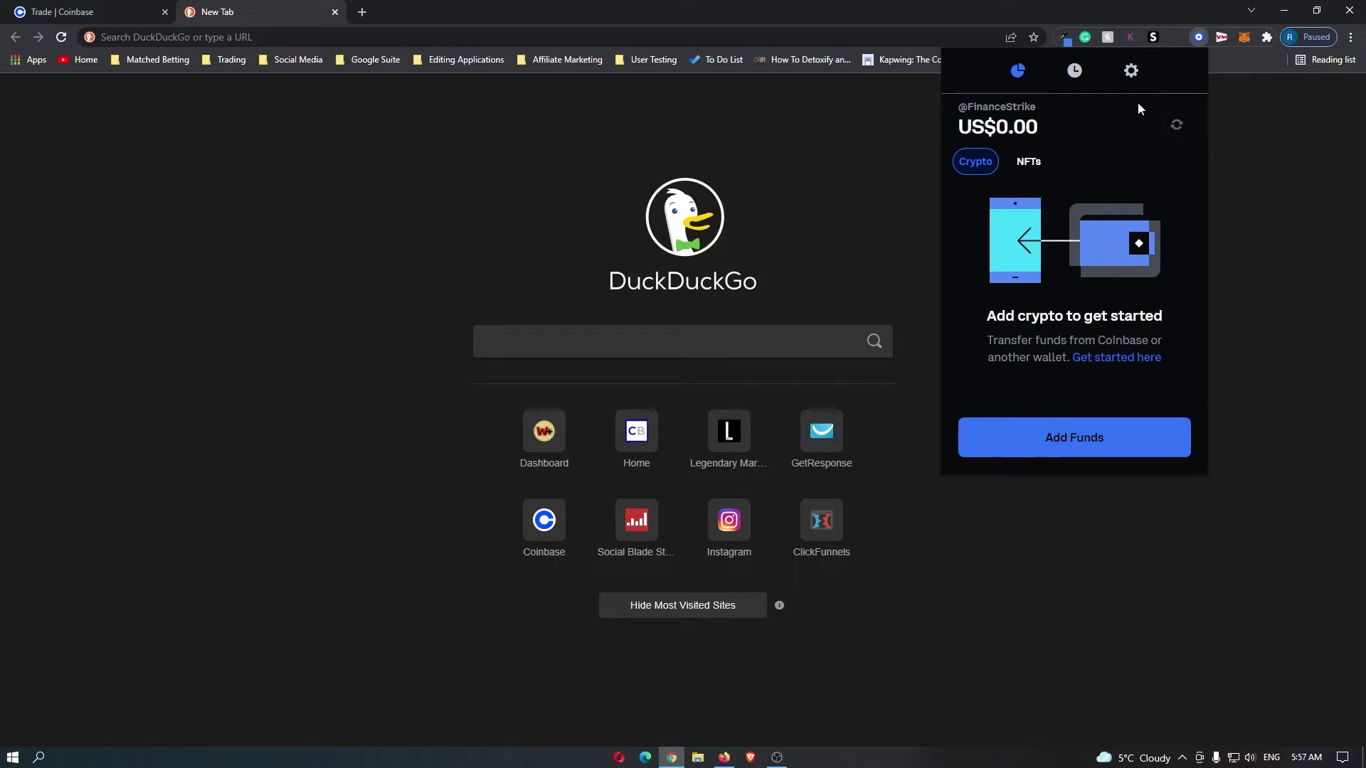
Check the $59.87 portfolio under Assets, then return to the Trade asset list
left_click(76, 11)
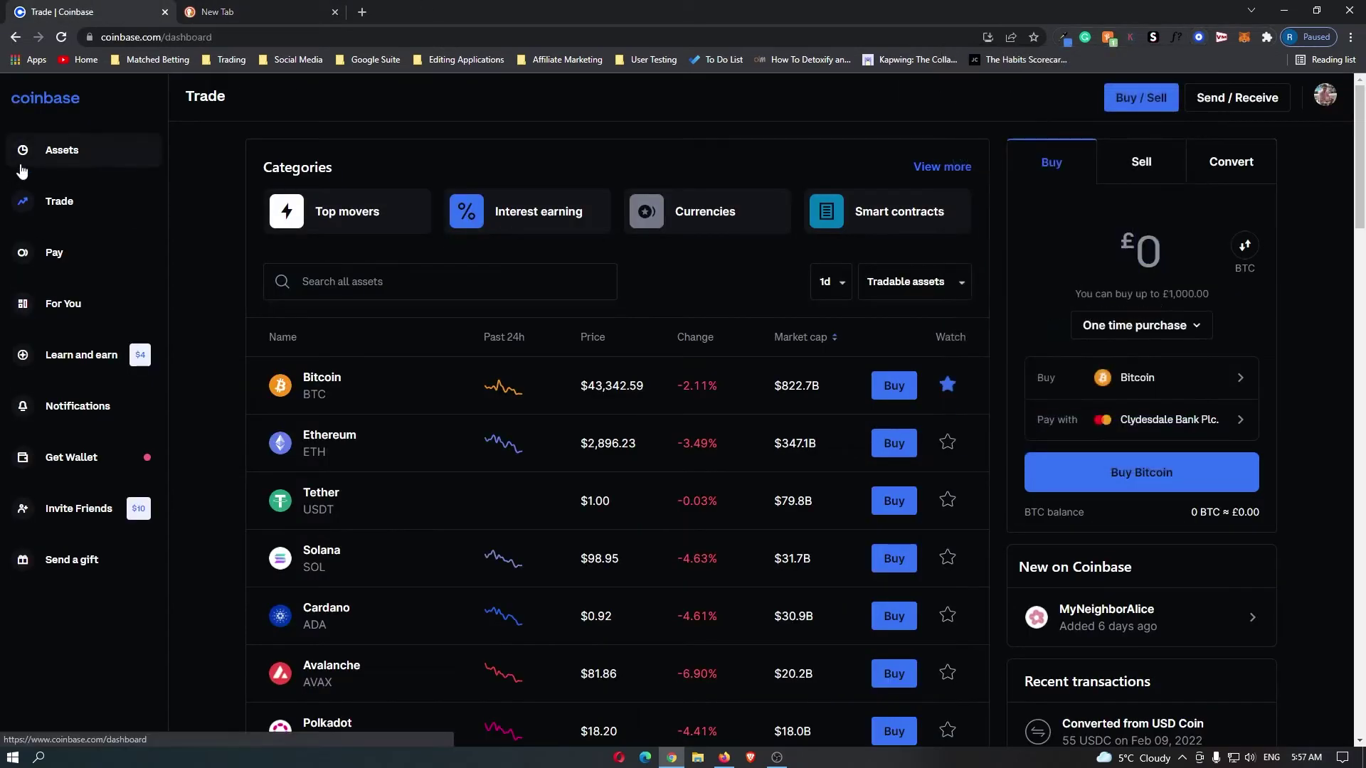
left_click(59, 150)
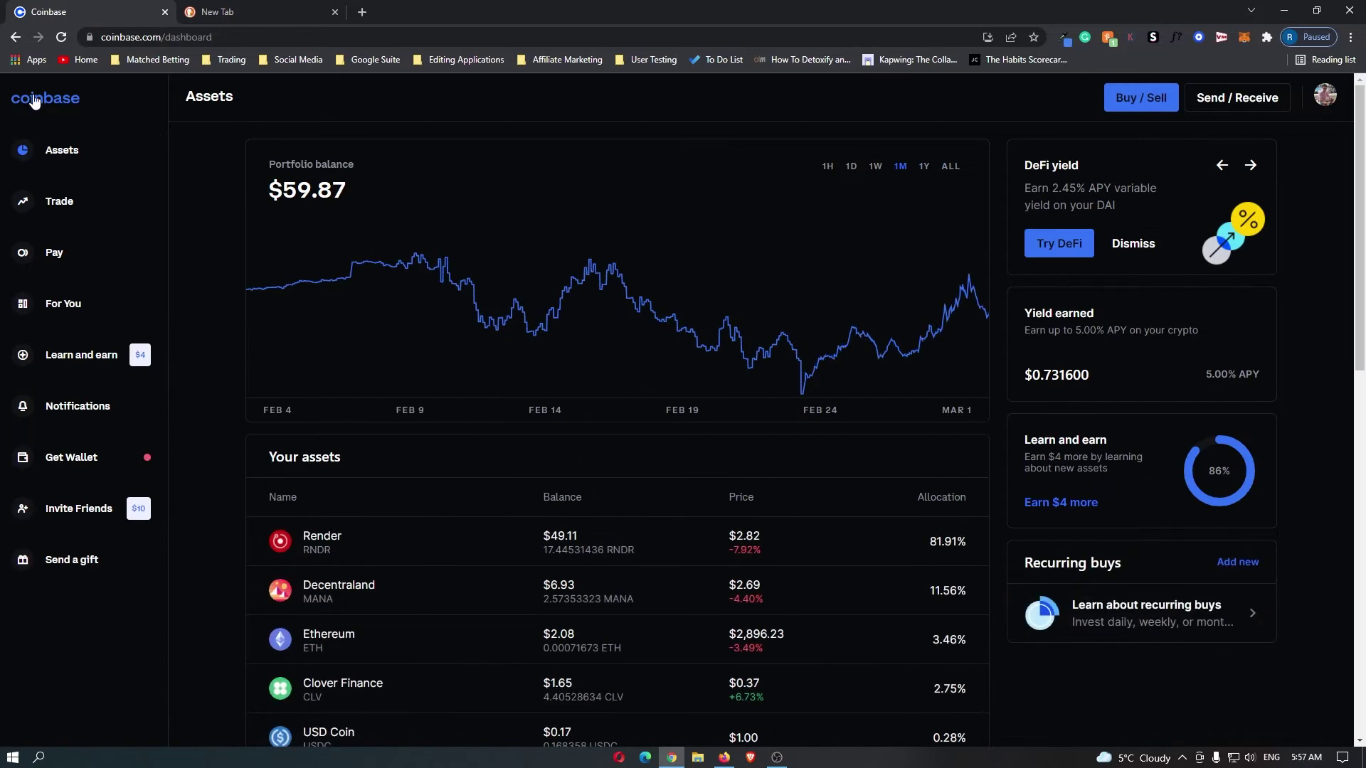
left_click(59, 201)
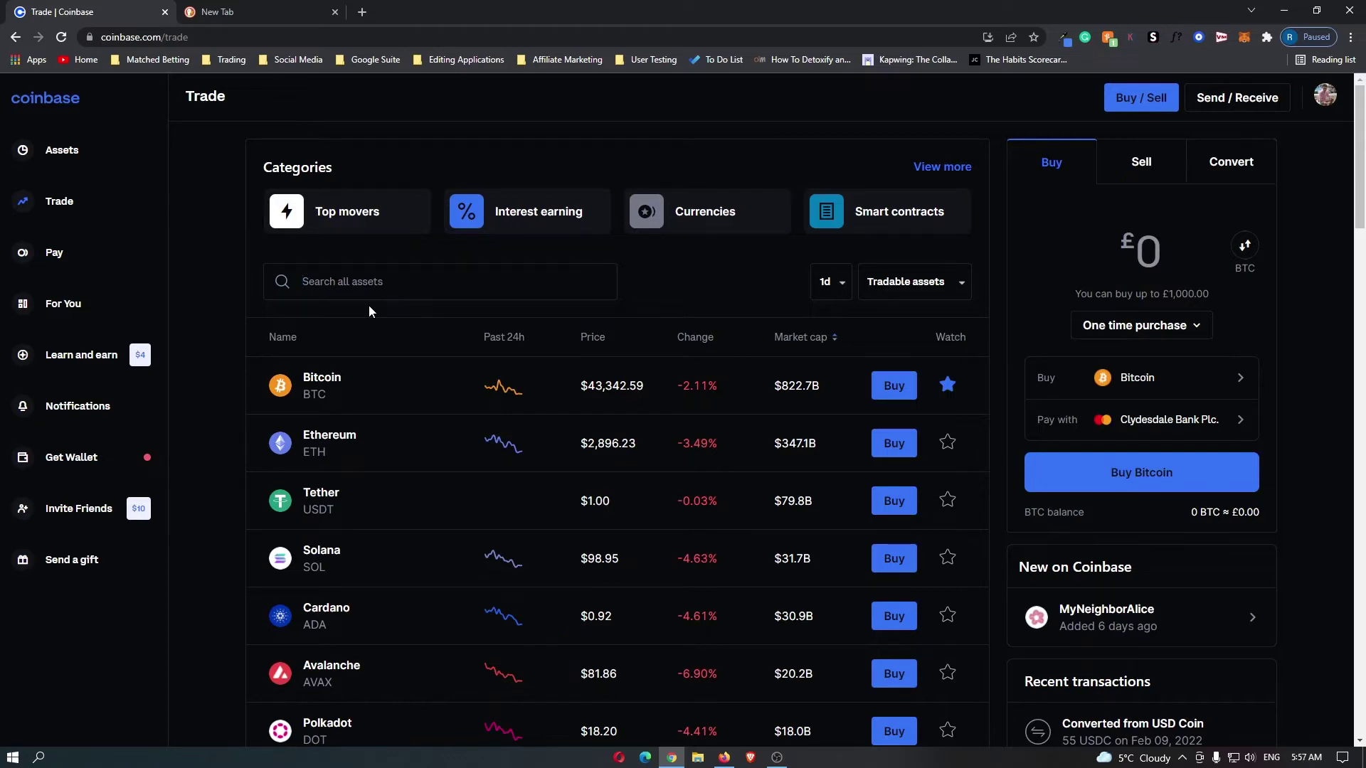
type("rndr")
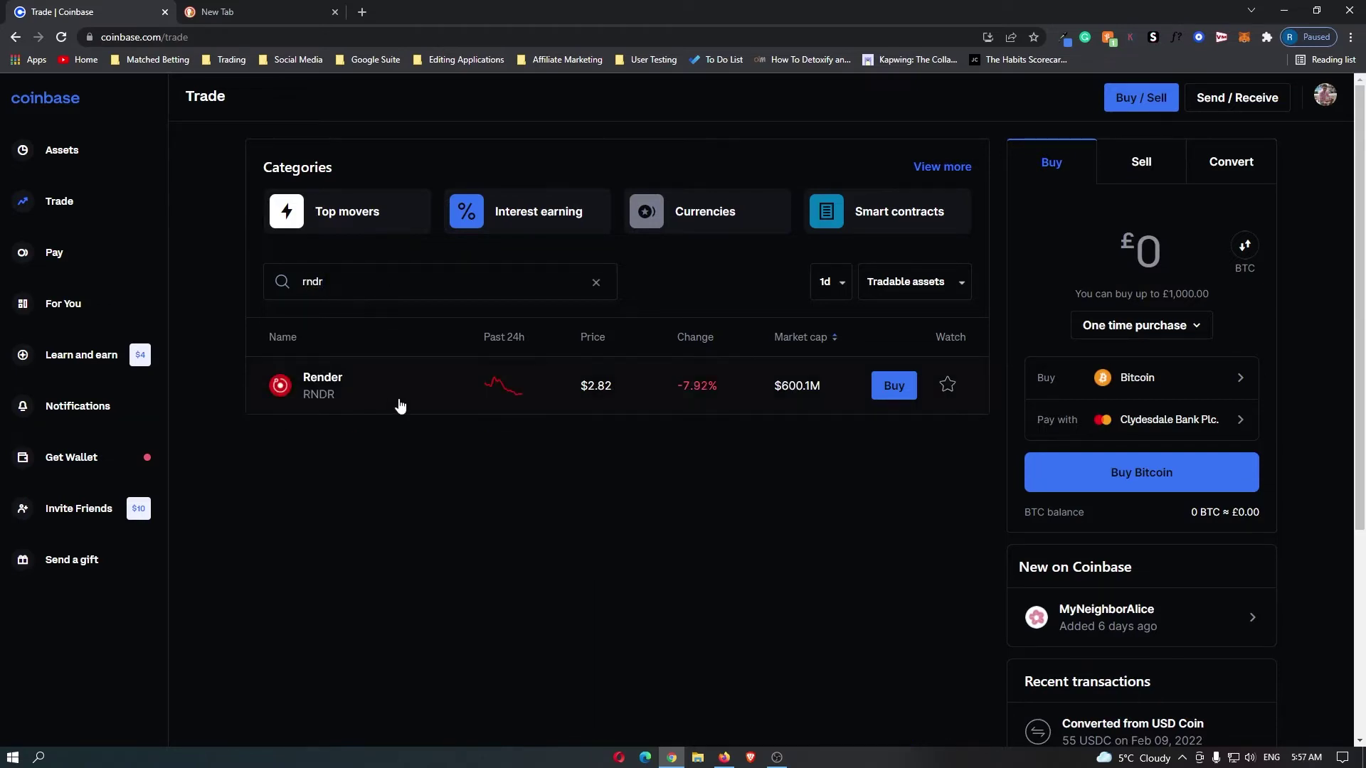
Open the Render (RNDR) price page showing $2.82 and a 17.45 RNDR balance
left_click(400, 407)
left_click(1200, 37)
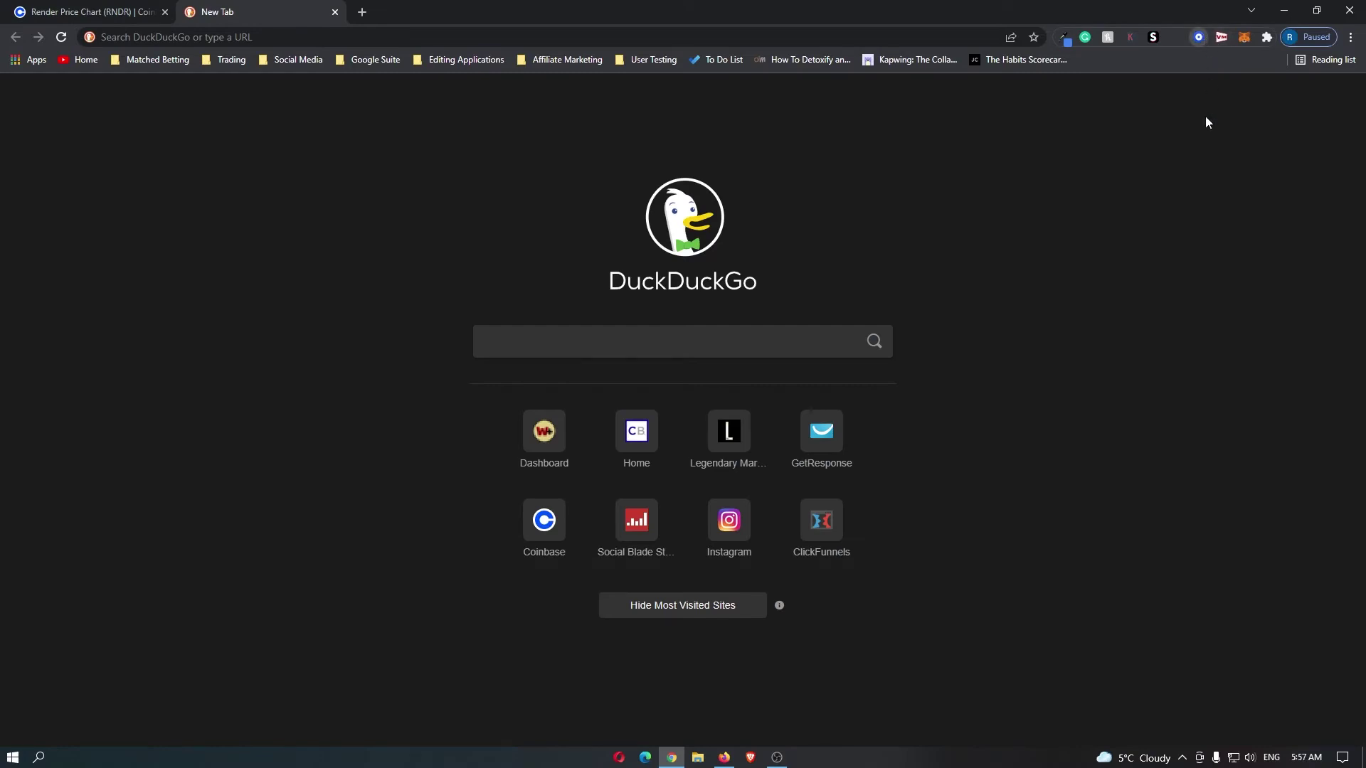
left_click(91, 10)
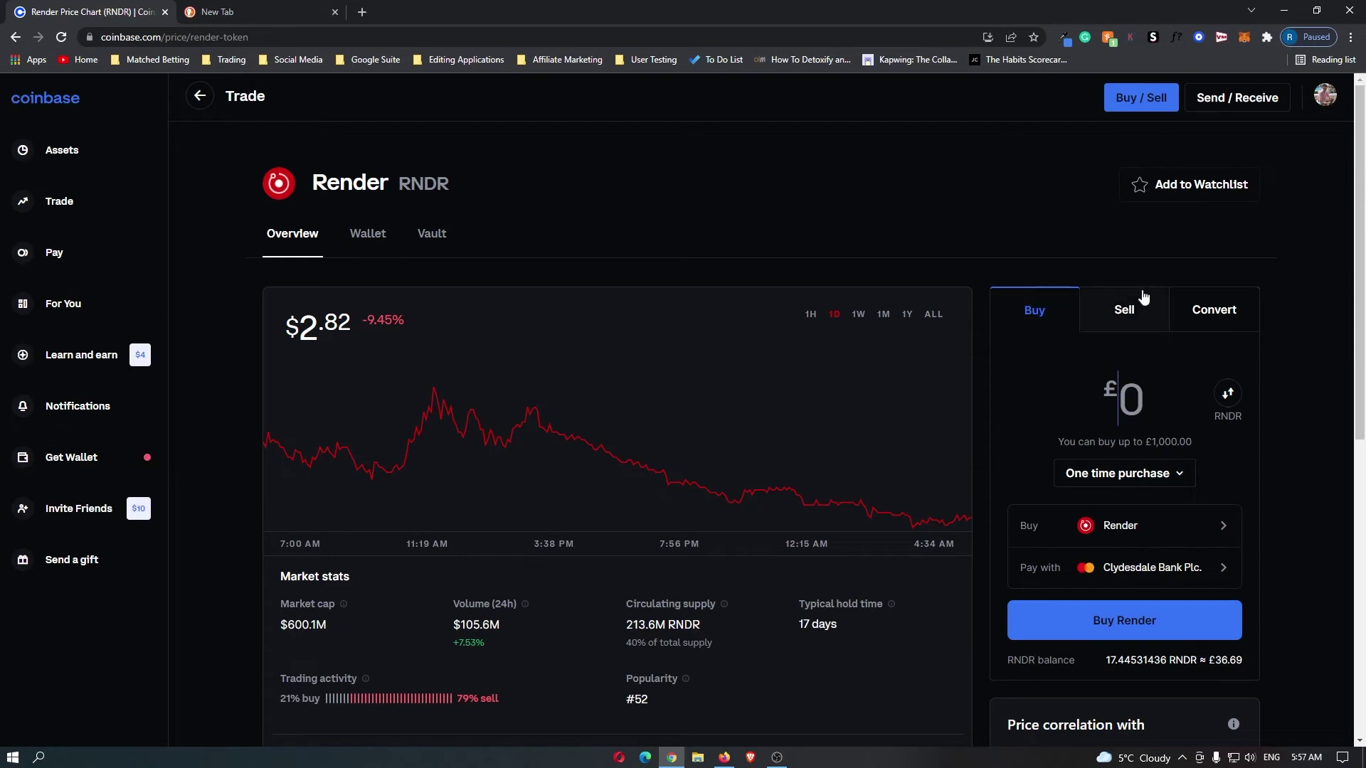
Switch Render's trade panel to Sell and check the Bank of Scotland payout, leaving it unchanged
left_click(1121, 312)
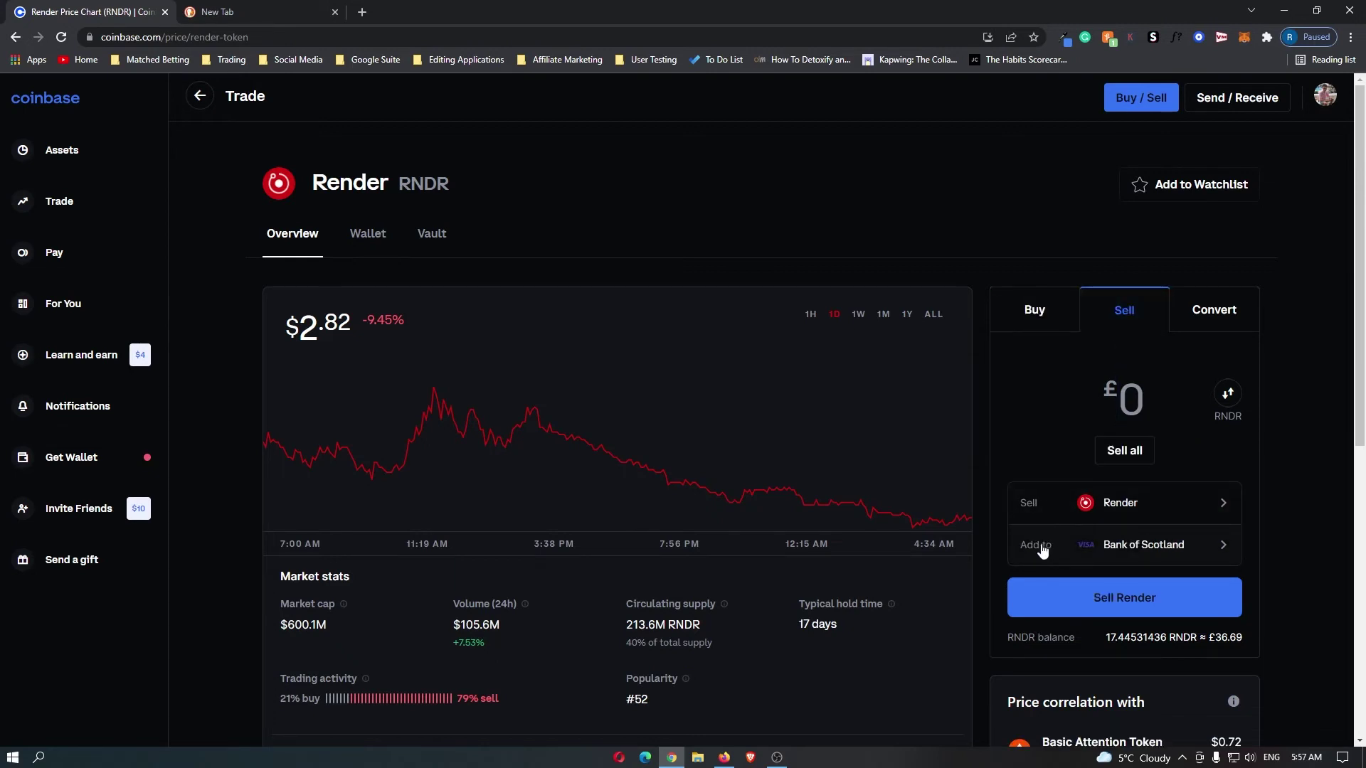
left_click(1110, 546)
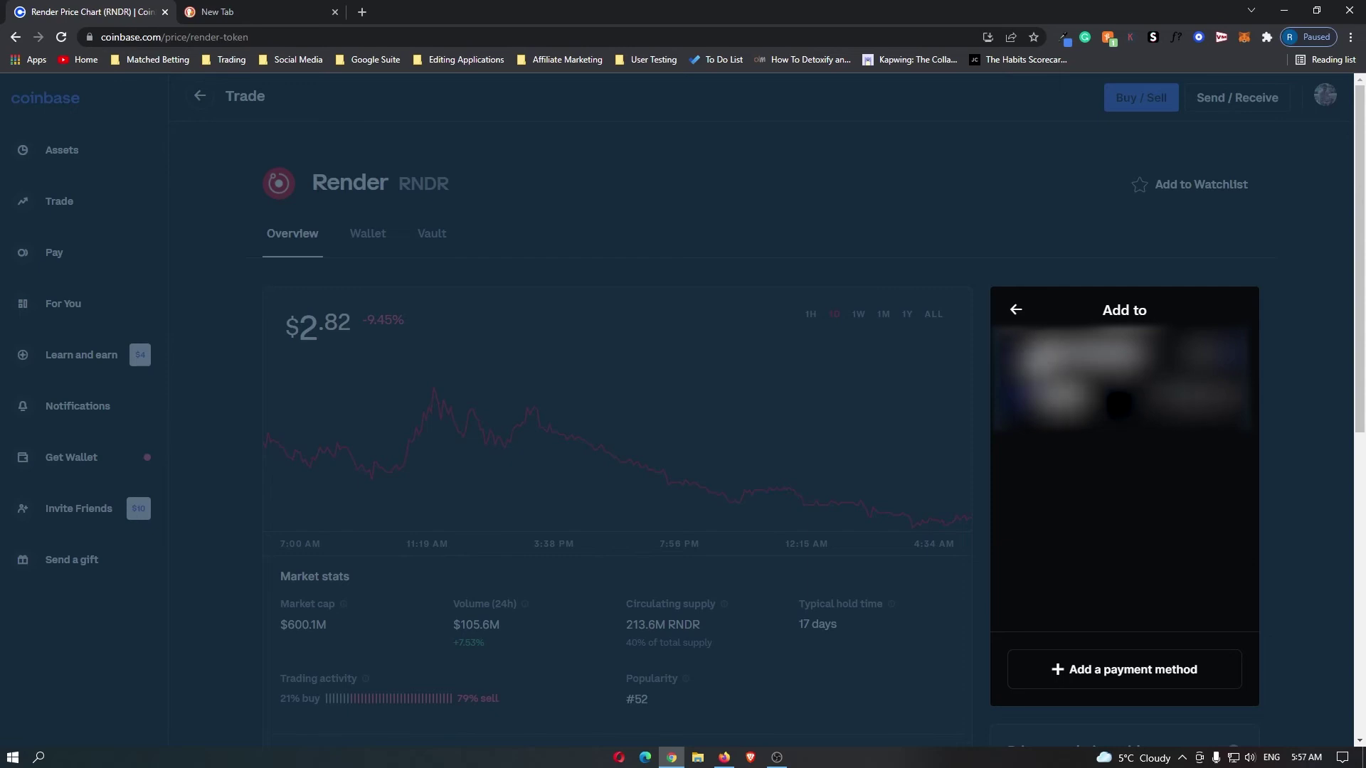
left_click(1017, 311)
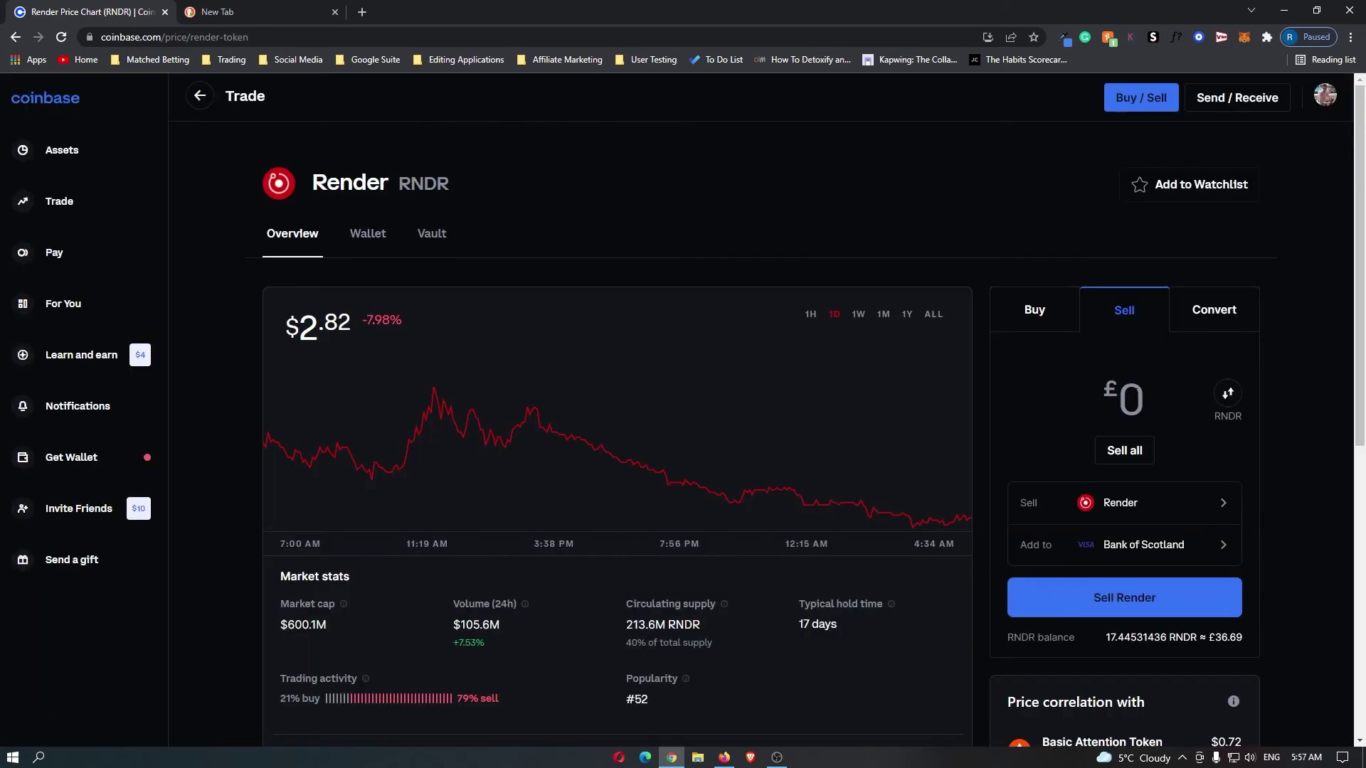
type("10")
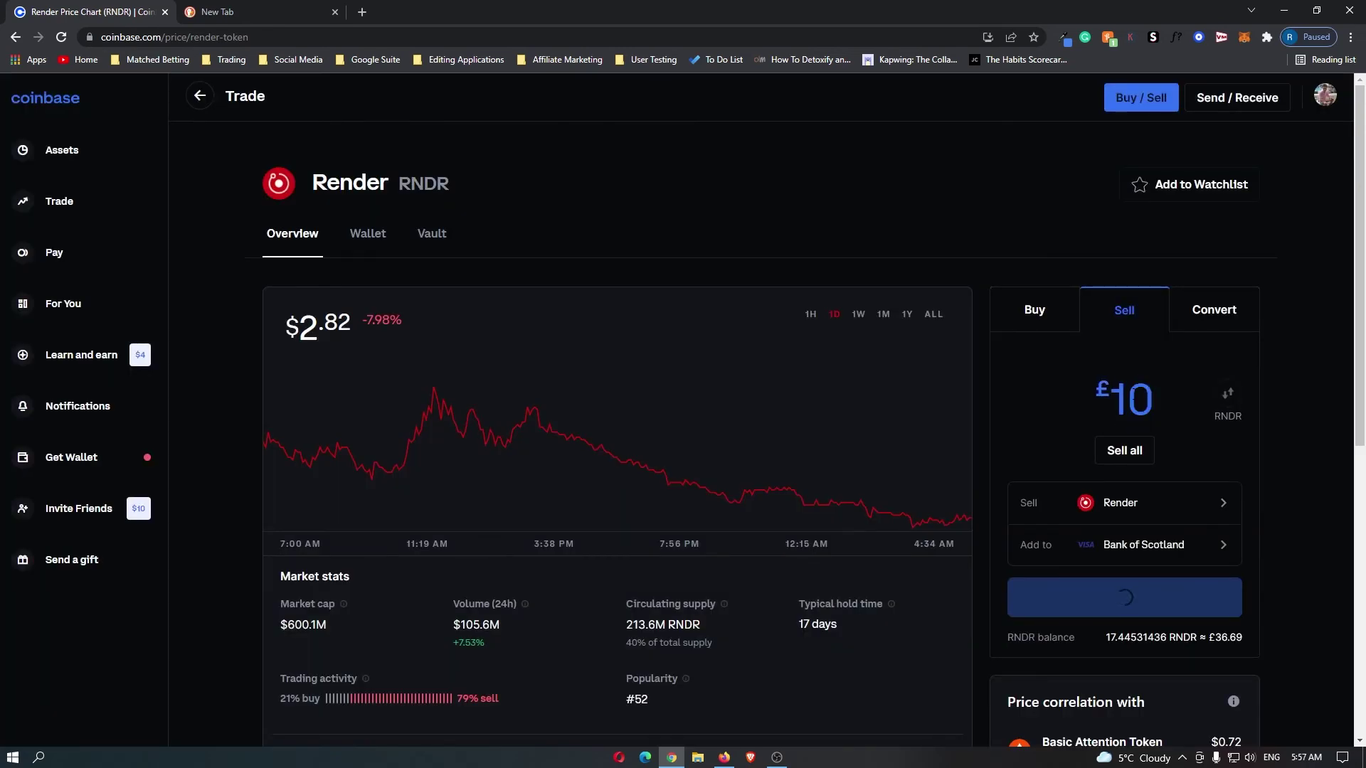
Preview a £10 Render sale of about 4.795 RNDR, with a £0.99 fee and £9.01 payout
left_click(1174, 599)
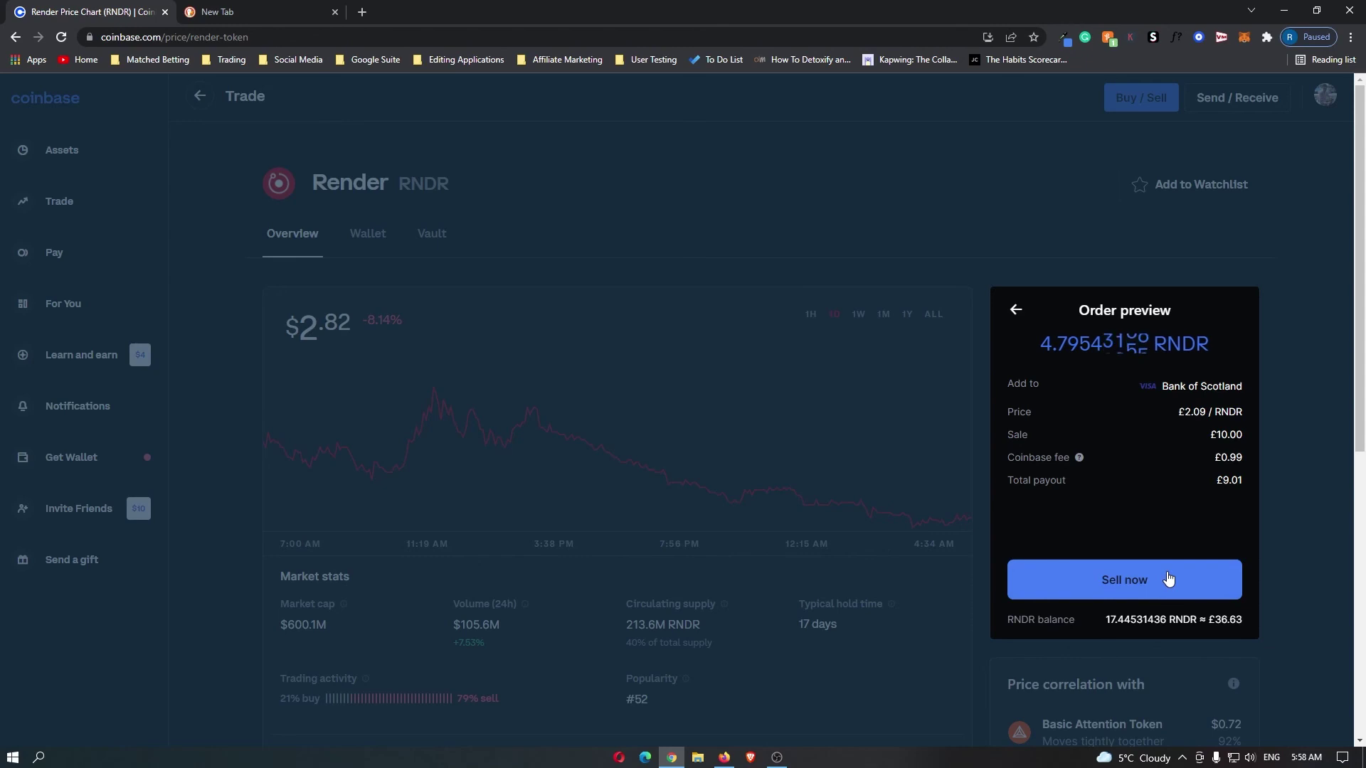
left_click(267, 11)
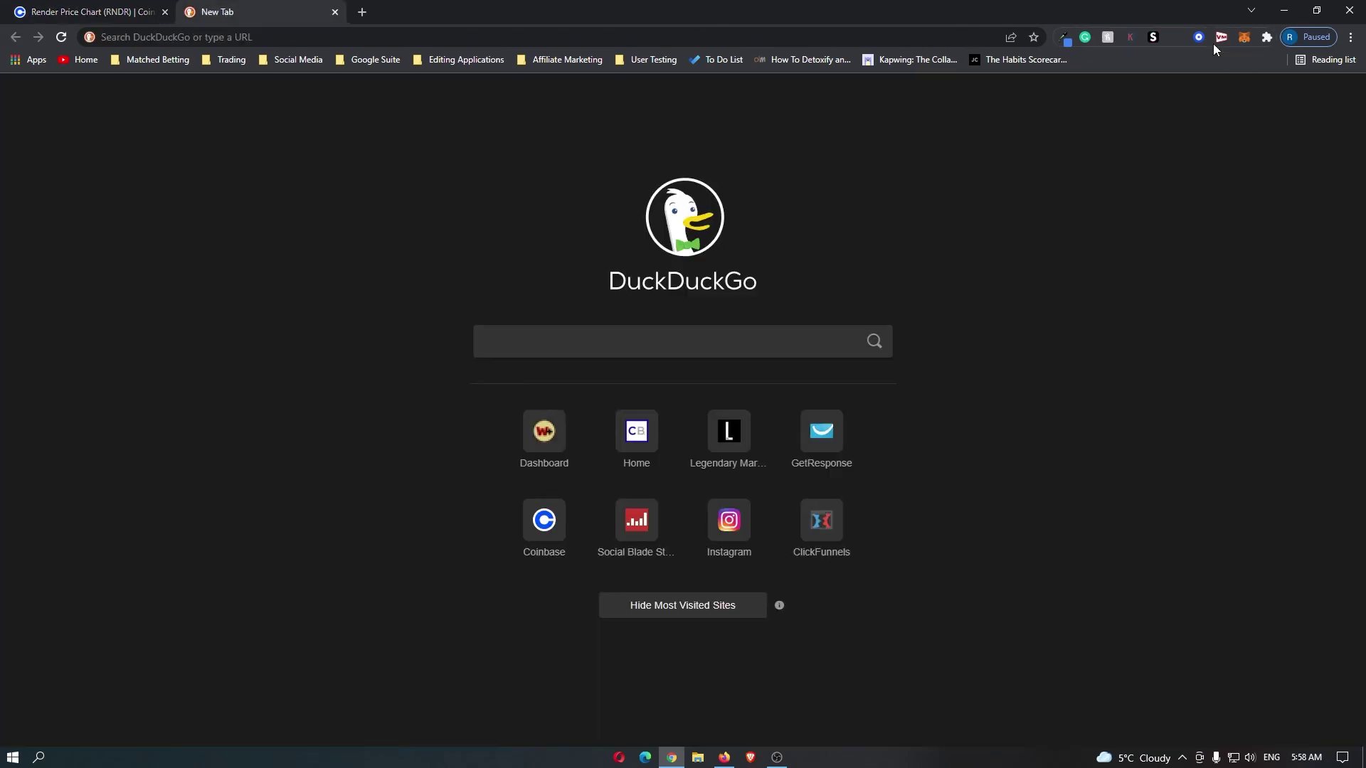
left_click(92, 11)
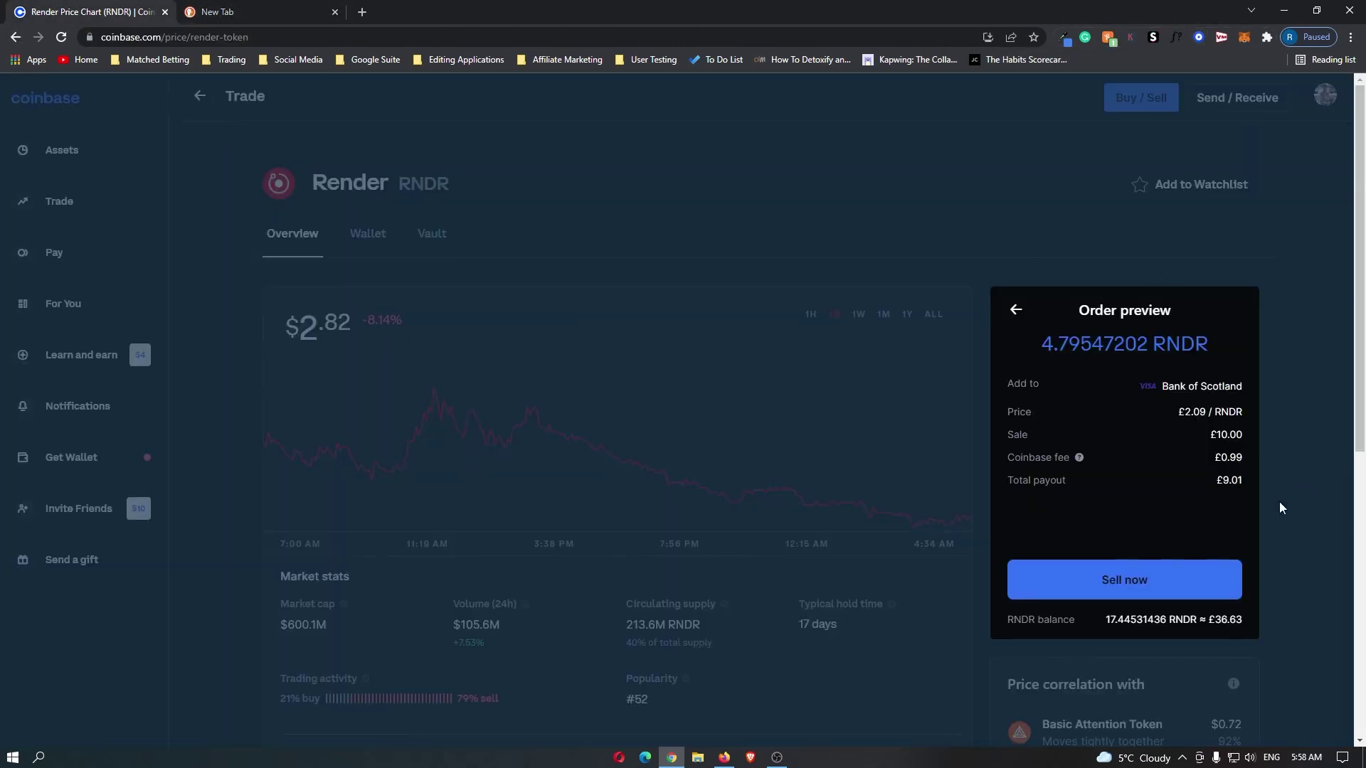